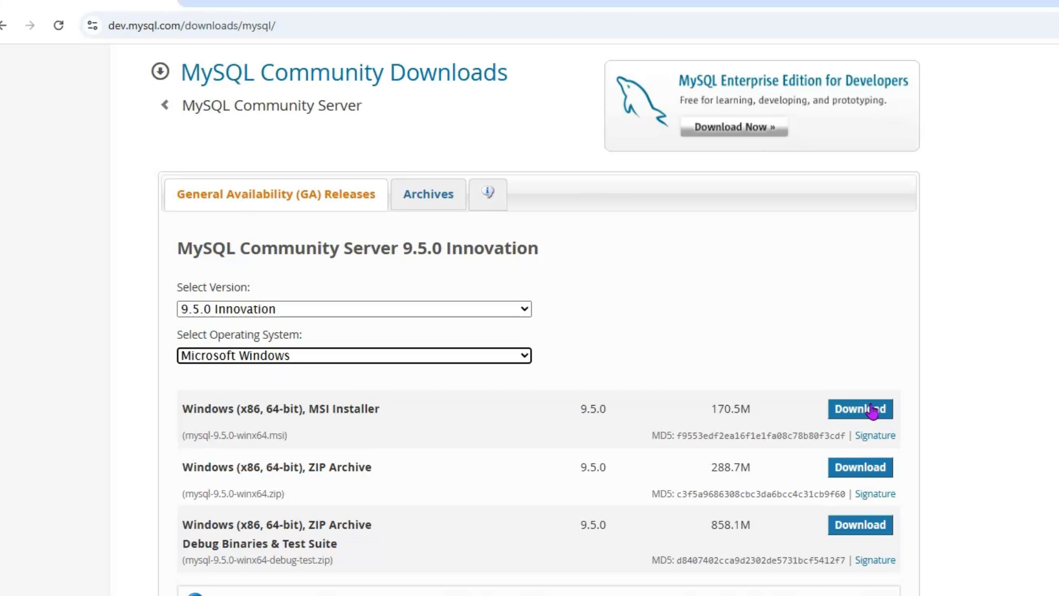
Download and launch the Windows x64 MSI installer for MySQL Community Server 9.5.0, and accept its license agreement
click(868, 411)
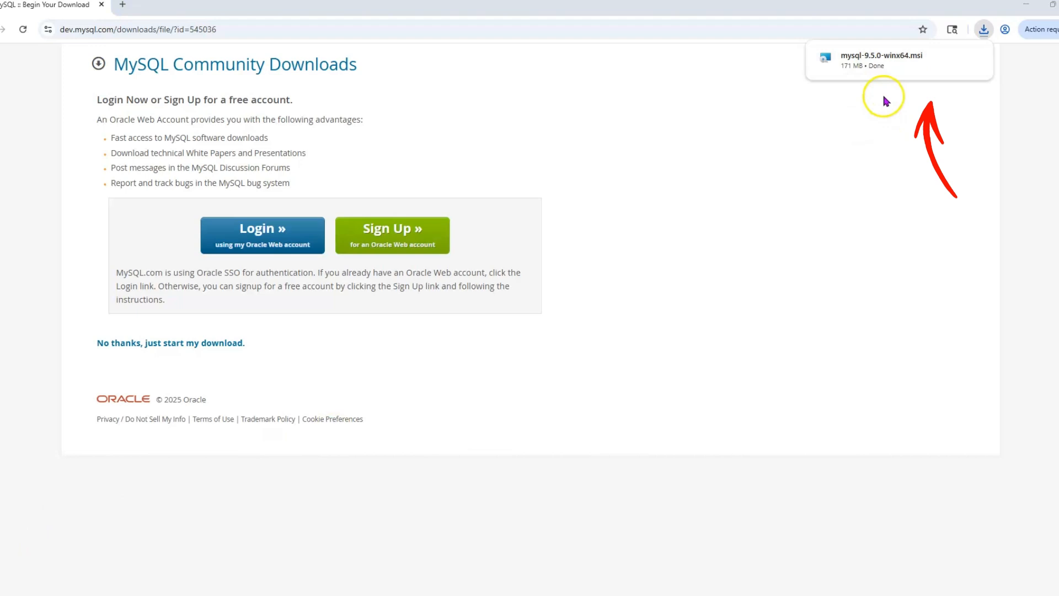
click(938, 63)
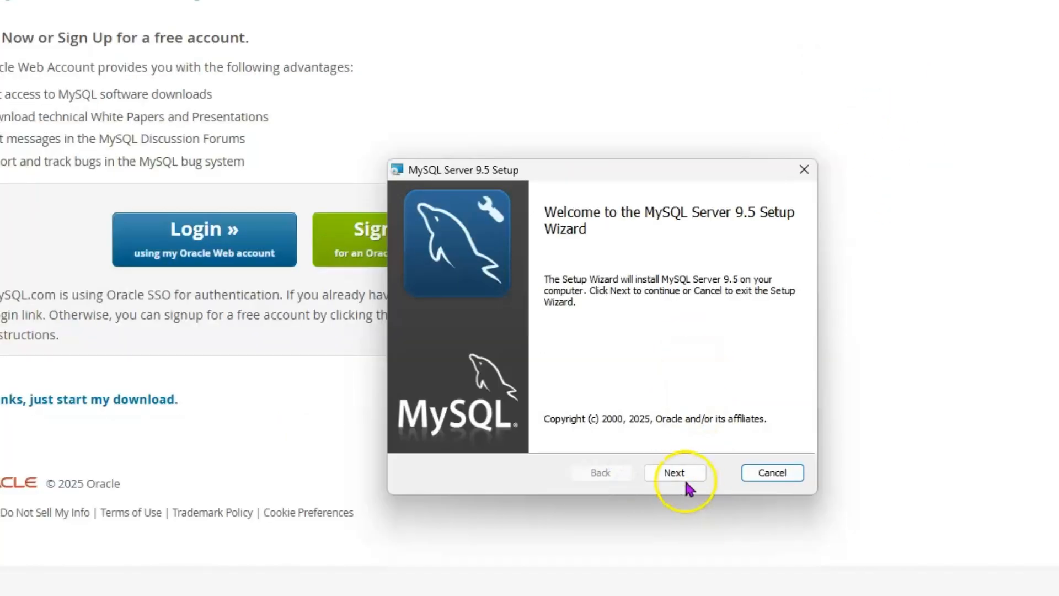
click(584, 393)
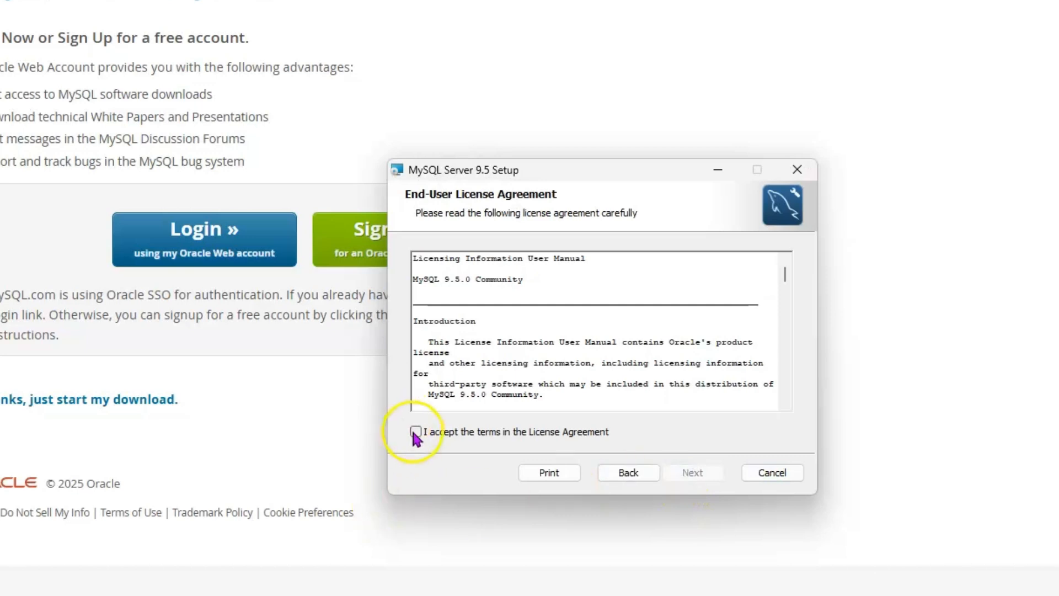
click(415, 431)
click(693, 472)
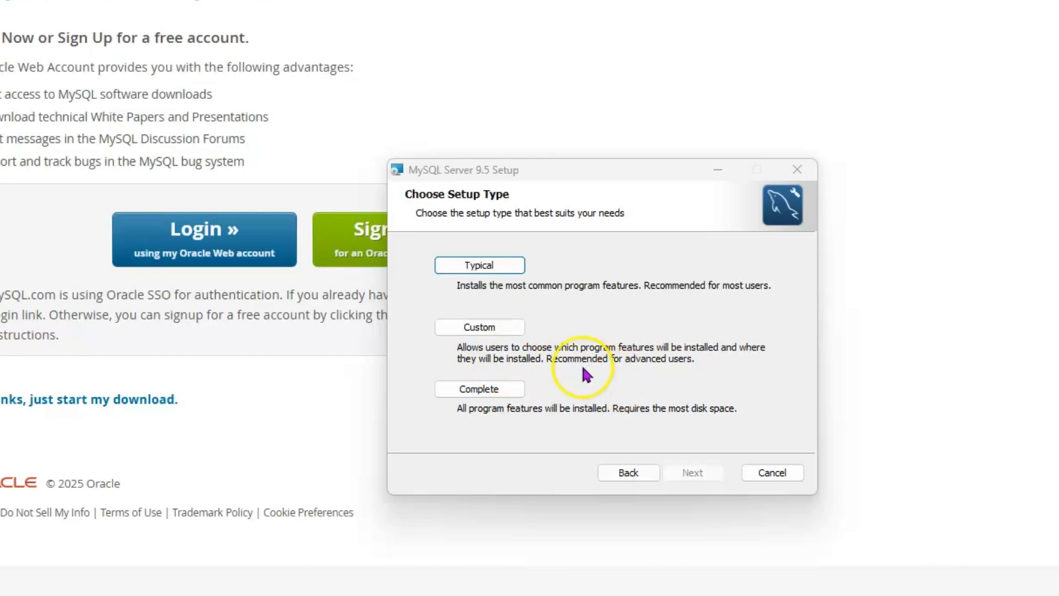
Install MySQL Server 9.5 as a Custom setup with the default features and location, and run MySQL Configurator on completion
click(484, 327)
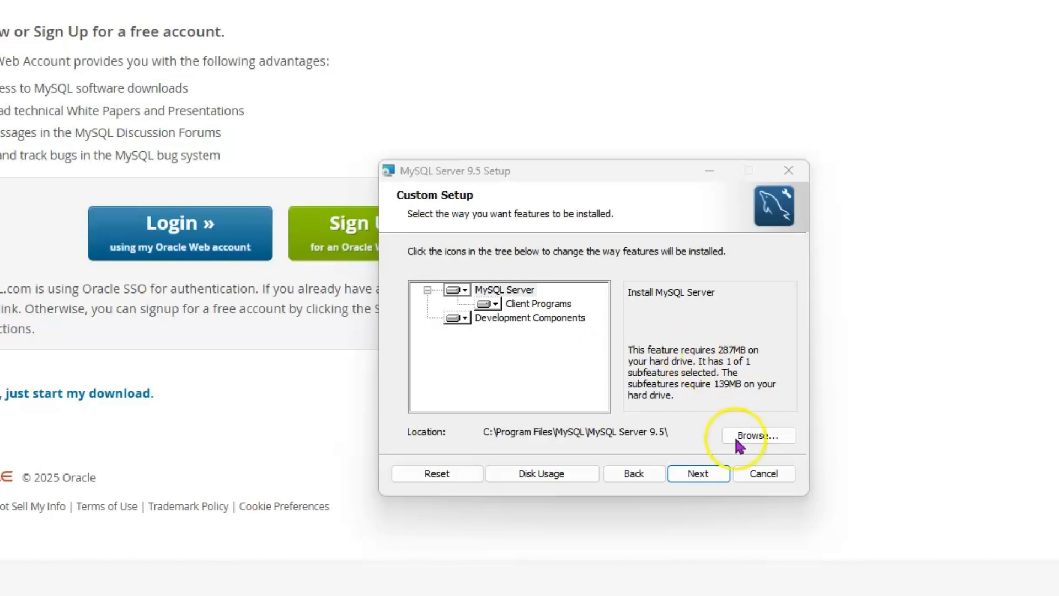
click(704, 473)
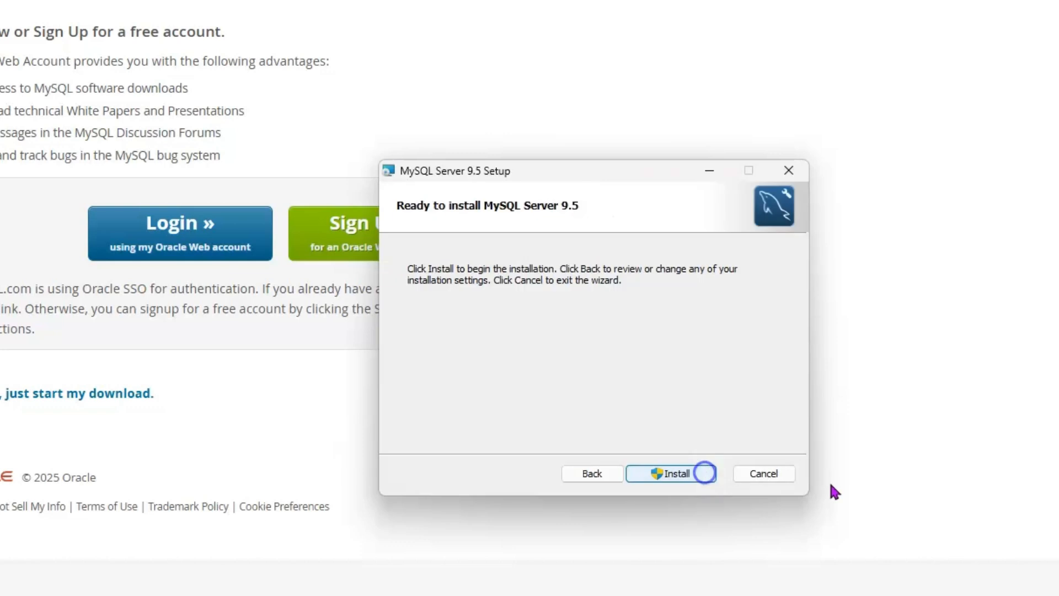
click(697, 473)
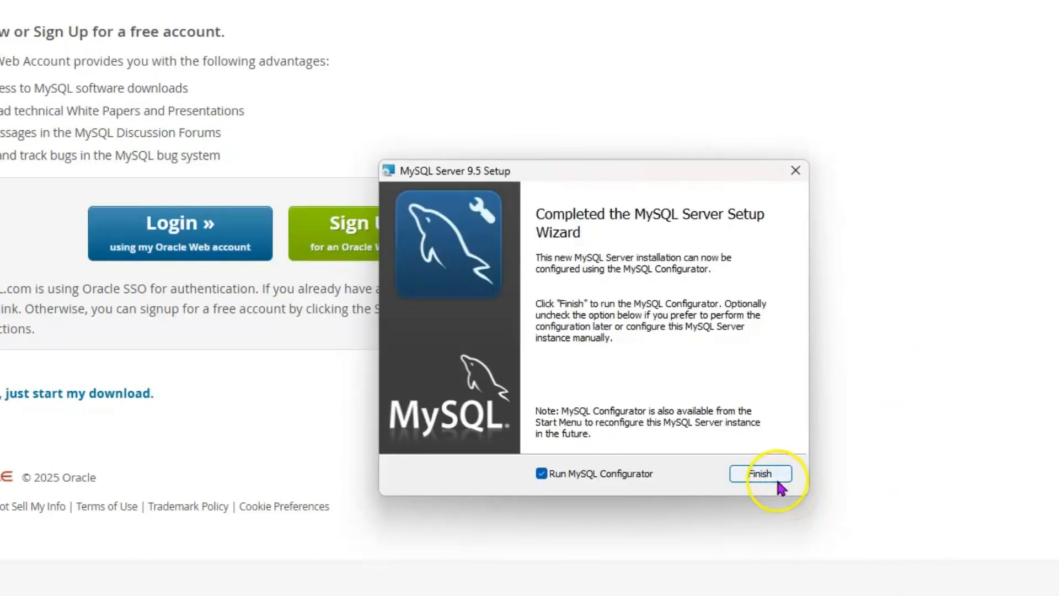
click(771, 471)
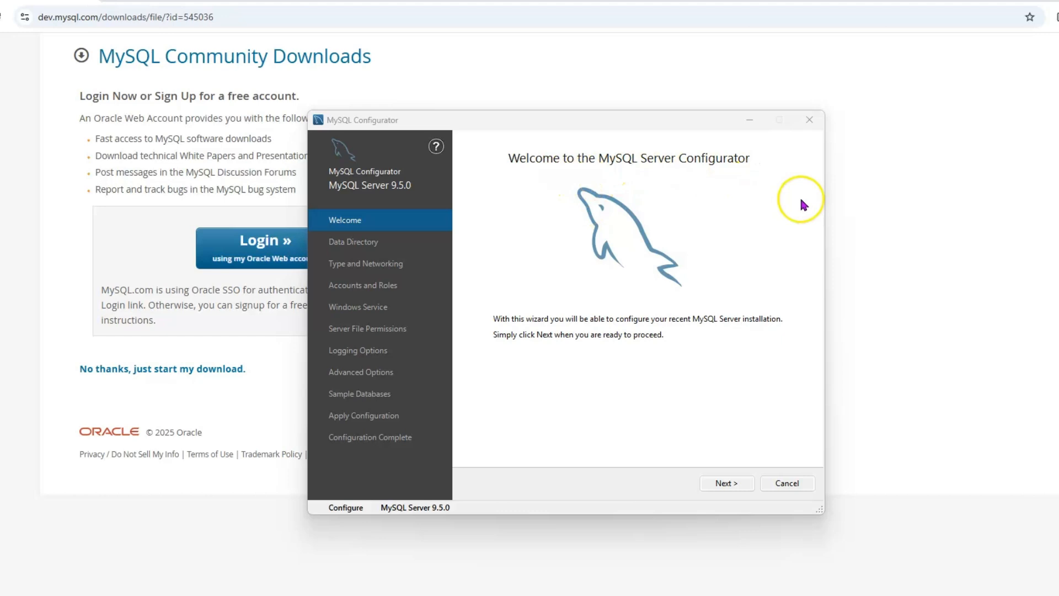
Keep the default data directory and configure the server as a Development Computer using TCP/IP port 3306 and X Protocol port 33060
click(727, 483)
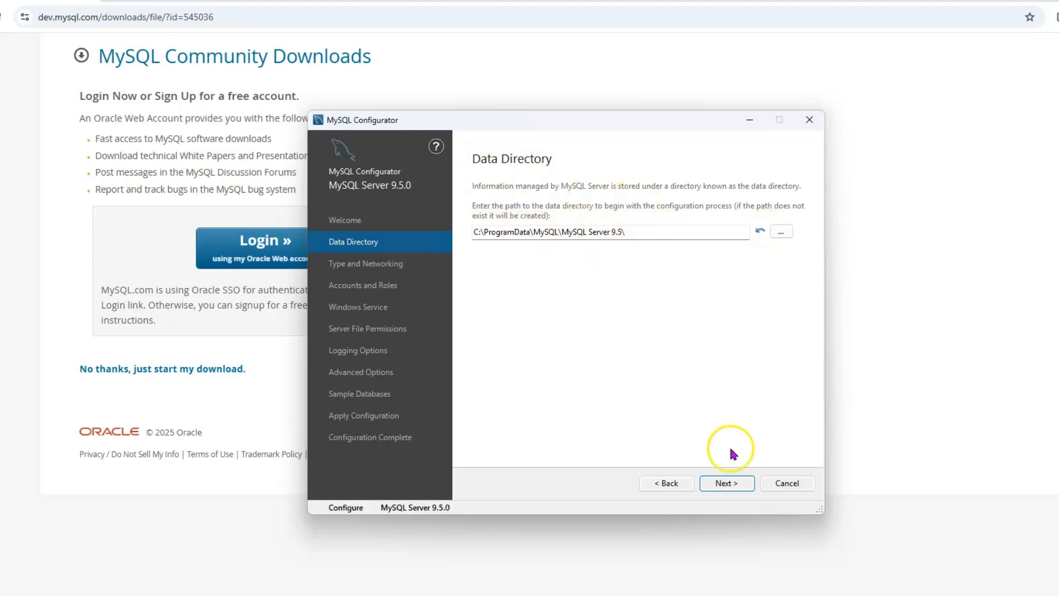
click(727, 484)
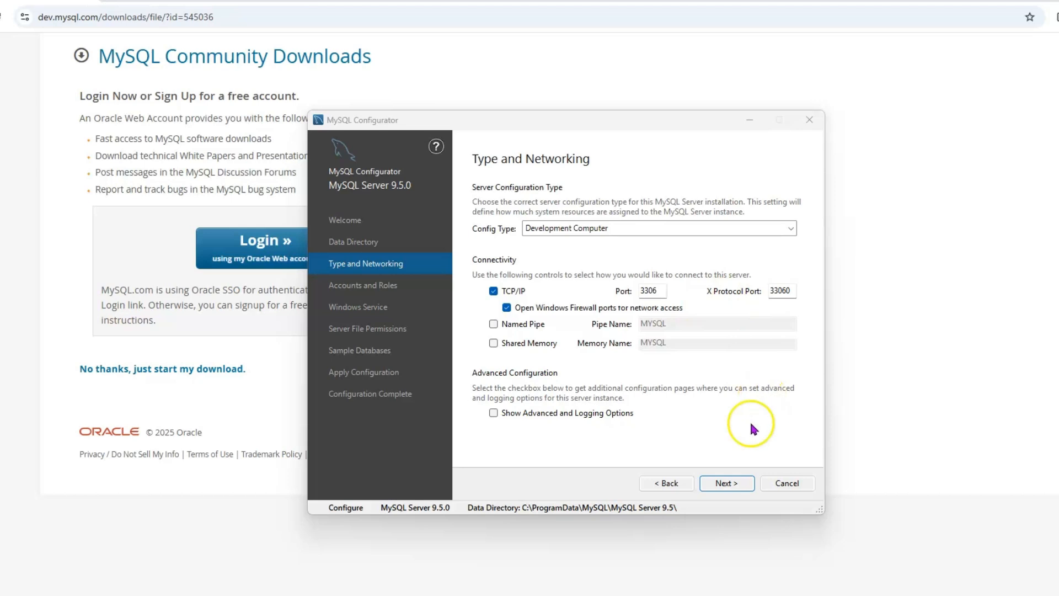
click(730, 483)
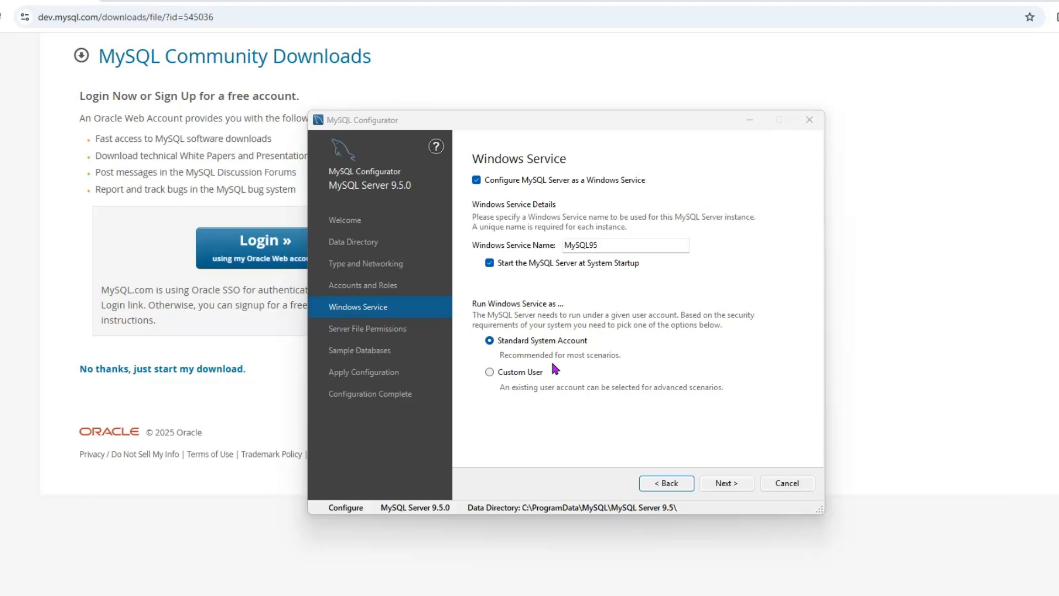
Keep the MySQL95 service under the Standard System Account with the full-access file permissions option, and finish the configuration without sample databases
click(726, 484)
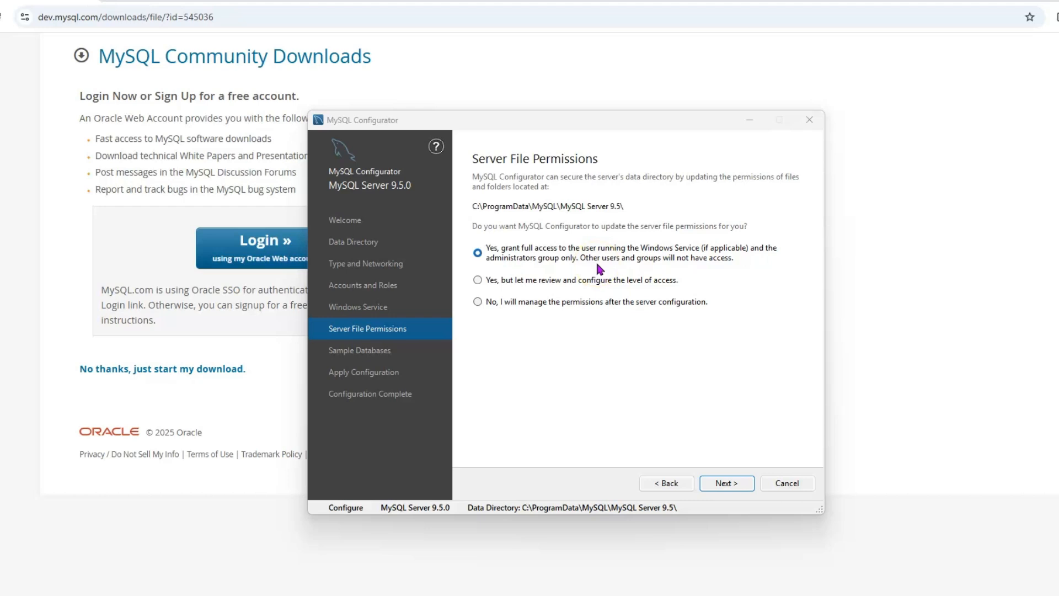
click(724, 484)
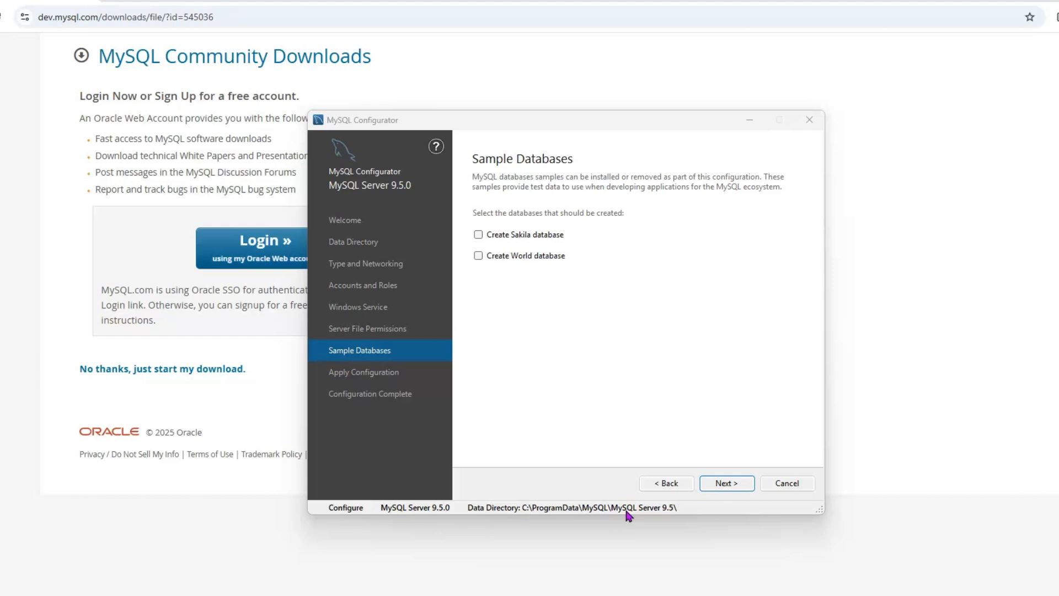
click(727, 483)
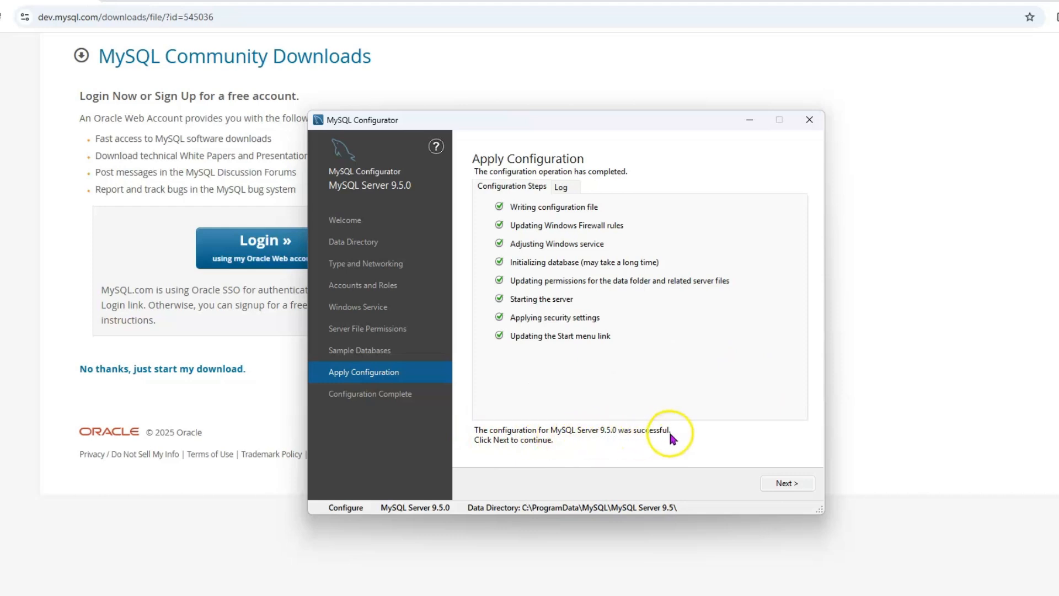
click(787, 483)
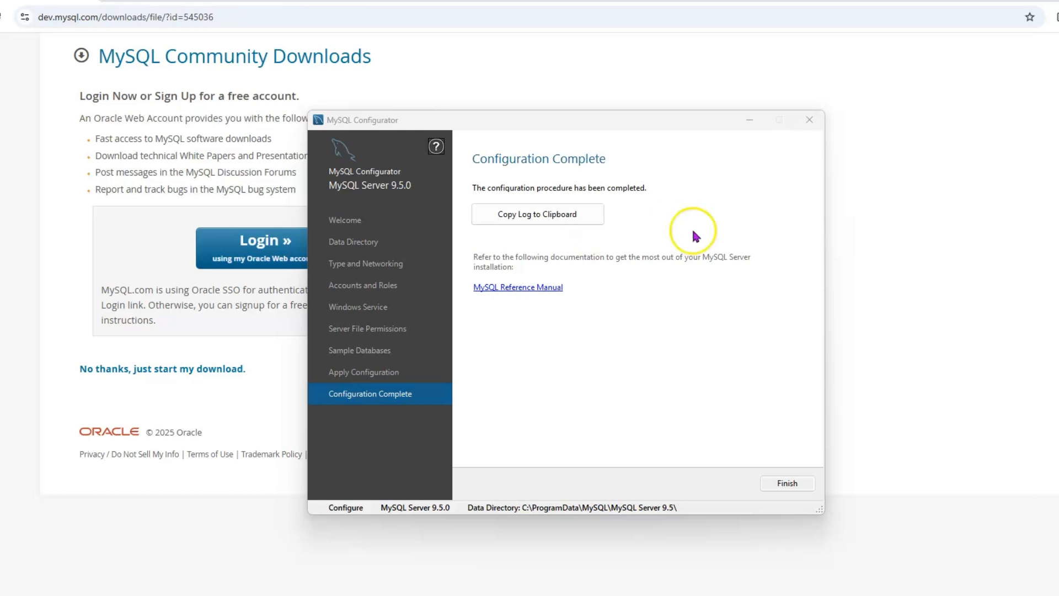
click(787, 484)
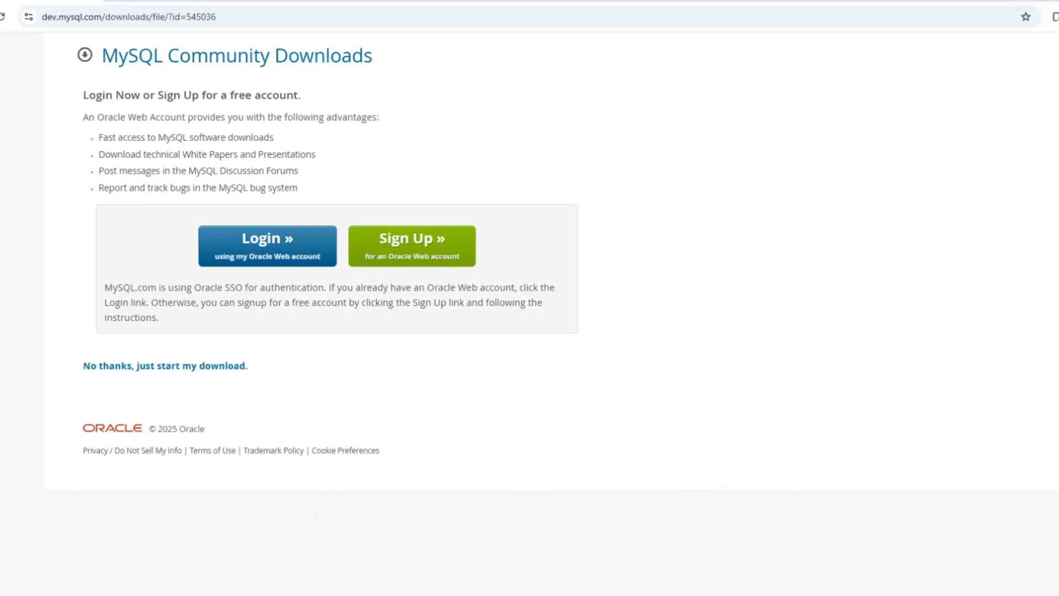
Search the computer's installed apps for "mysql"
key(super)
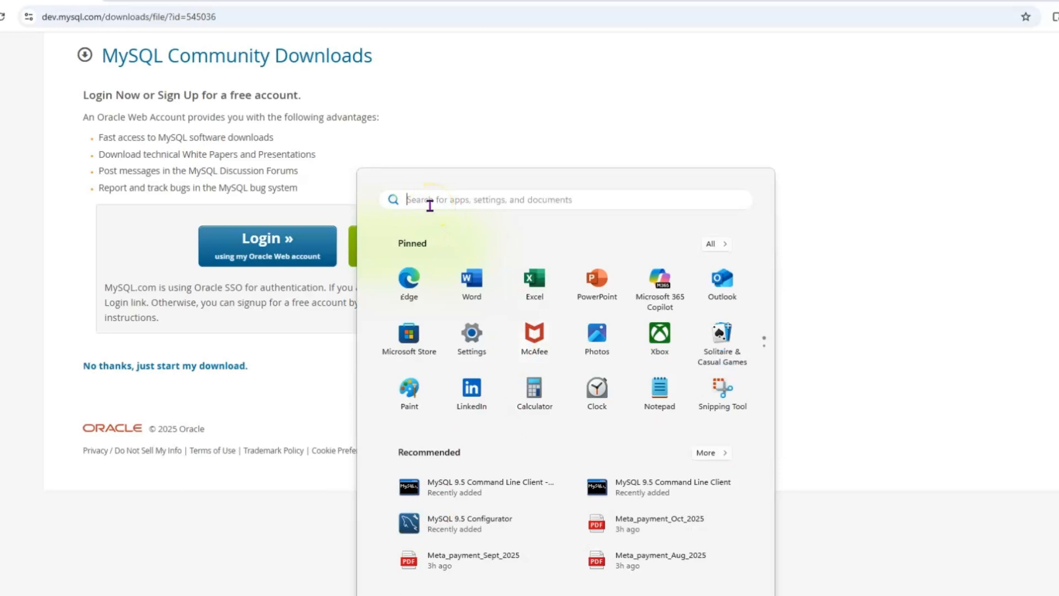
text(mysql)
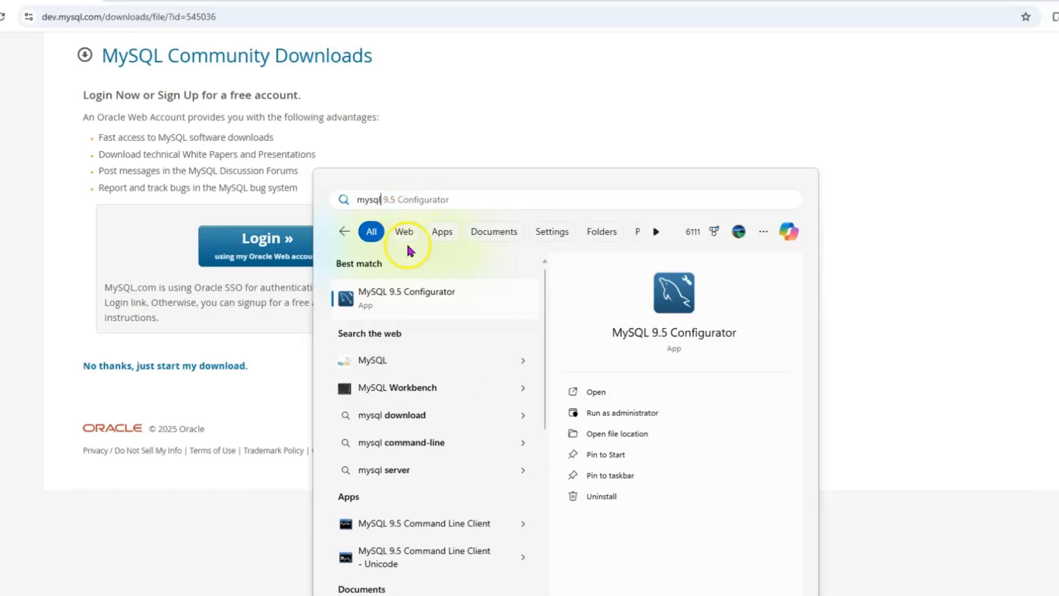
click(431, 320)
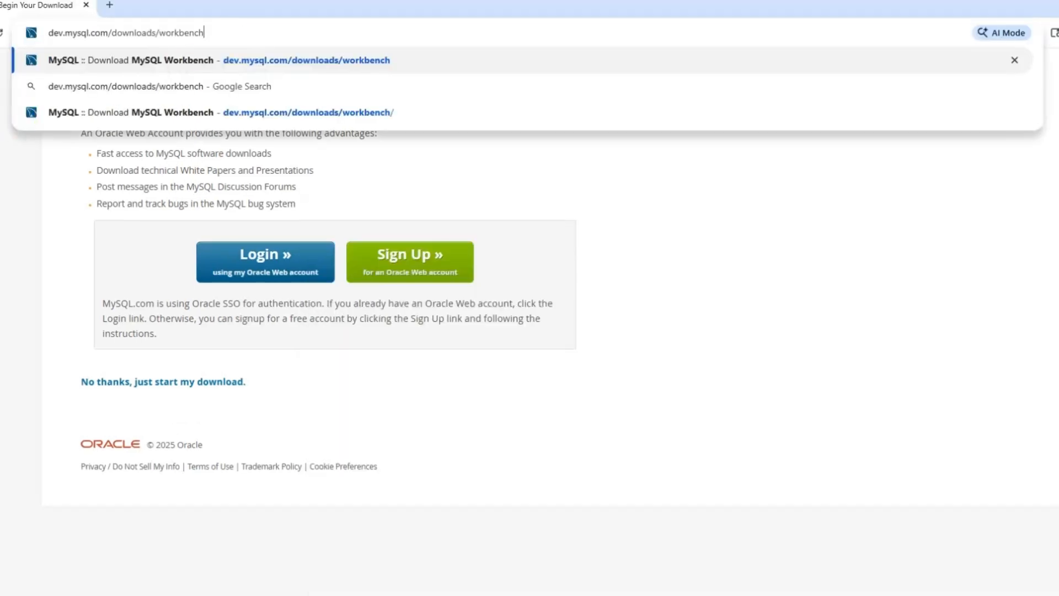
Download the MySQL Workbench 8.0.44 MSI installer for Microsoft Windows from dev.mysql.com/downloads/workbench without logging in
click(336, 186)
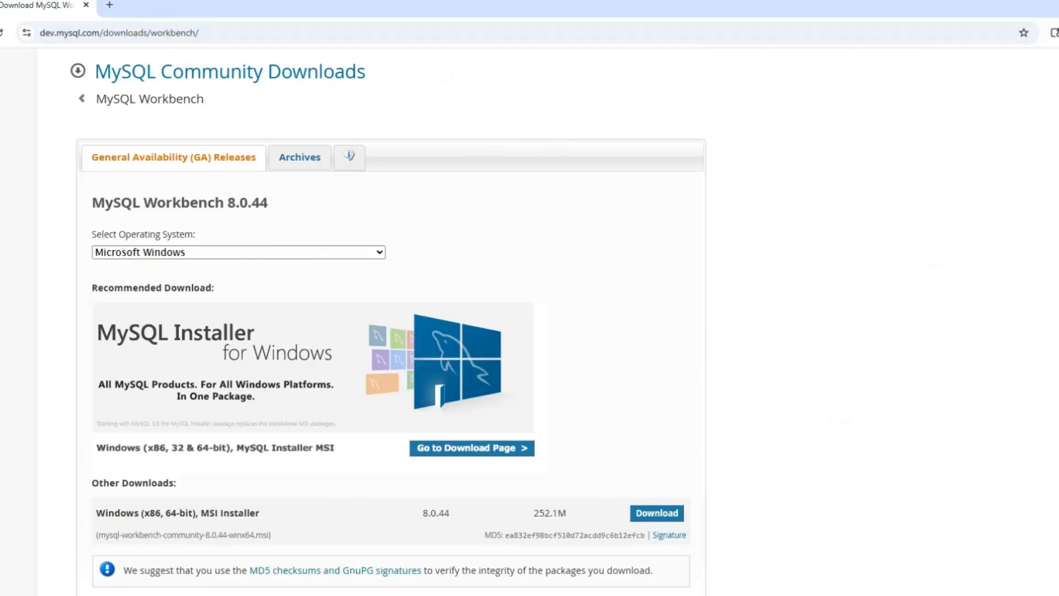
click(165, 252)
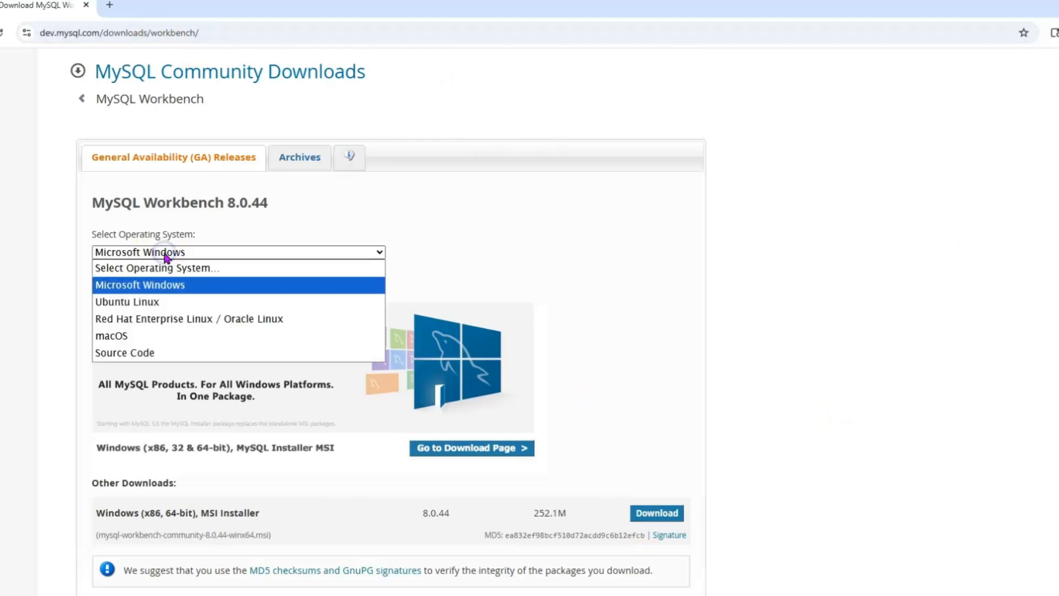
click(169, 285)
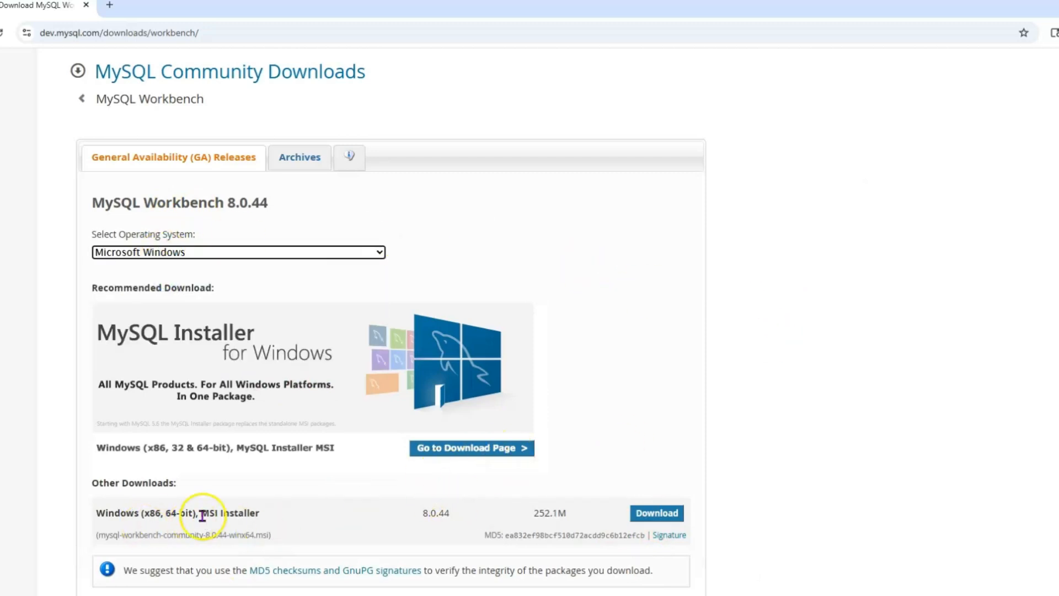
scroll(182, 505, down, 1)
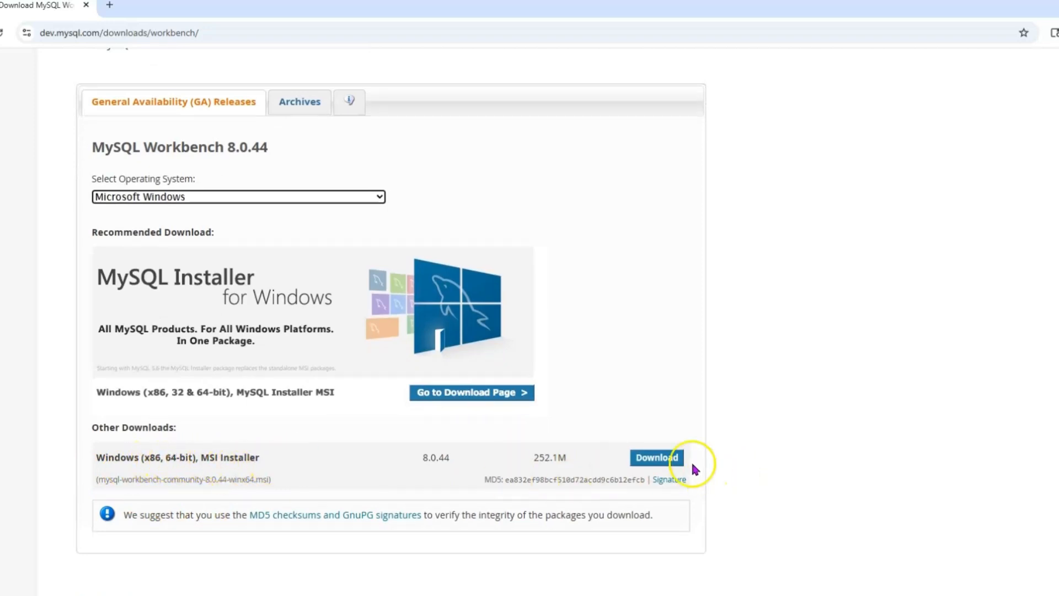
click(666, 457)
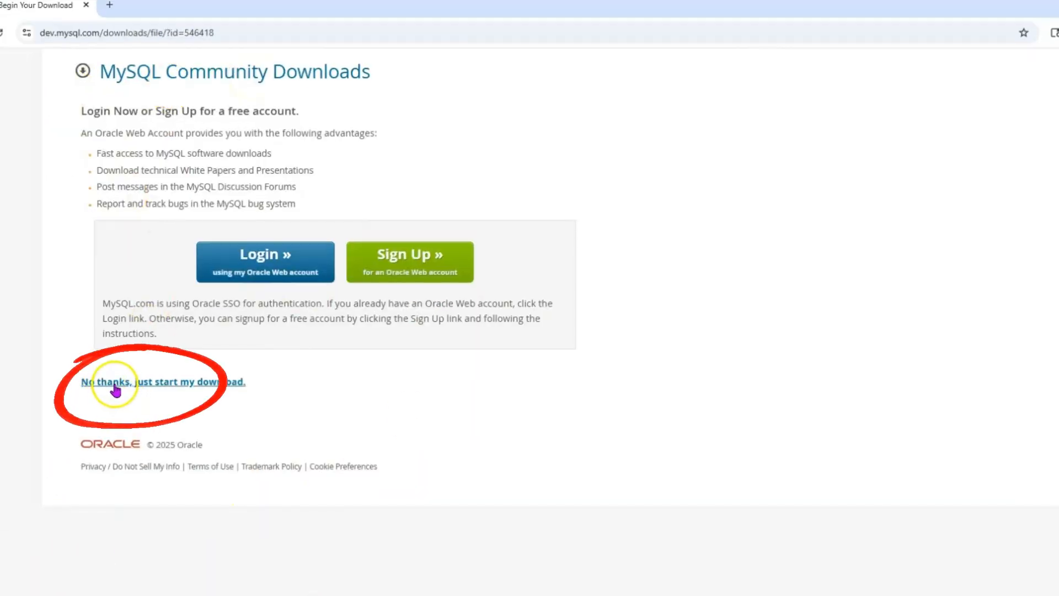
click(183, 383)
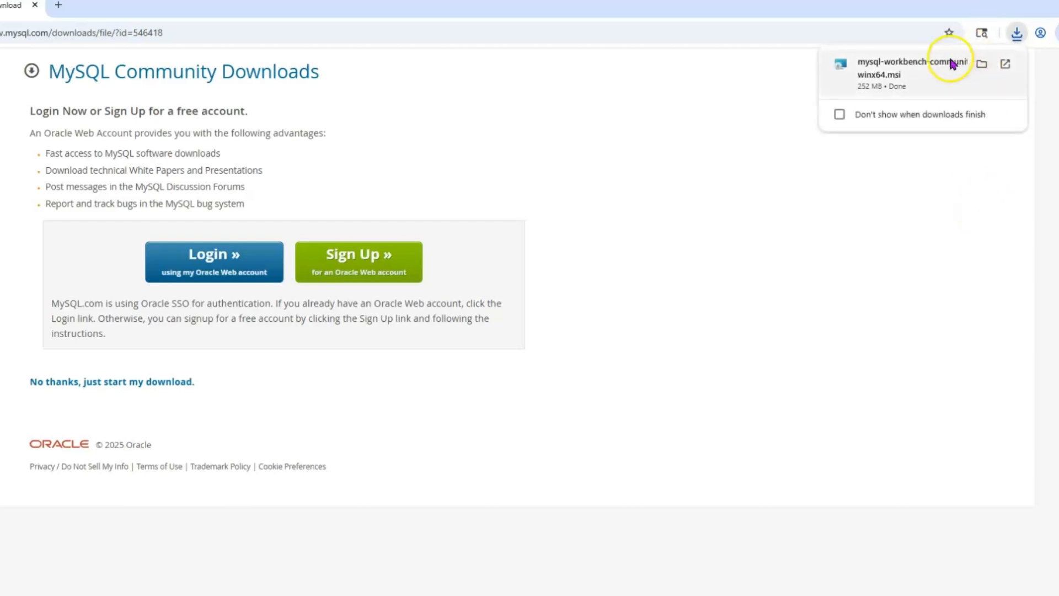
Install MySQL Workbench 8.0 CE as a Complete setup in the default folder and launch it on completion
click(970, 87)
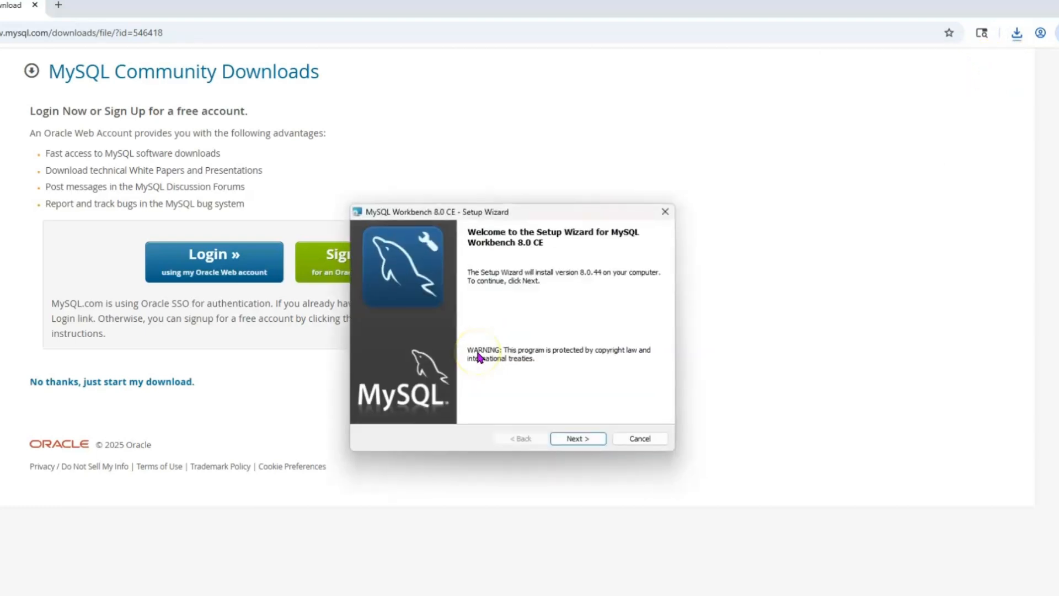
click(574, 441)
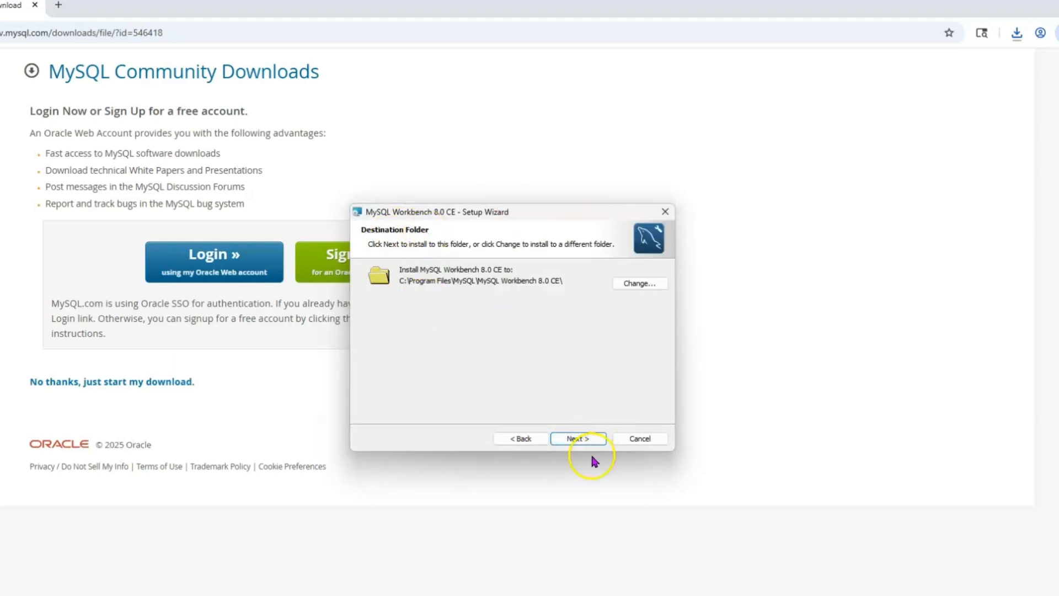
click(583, 440)
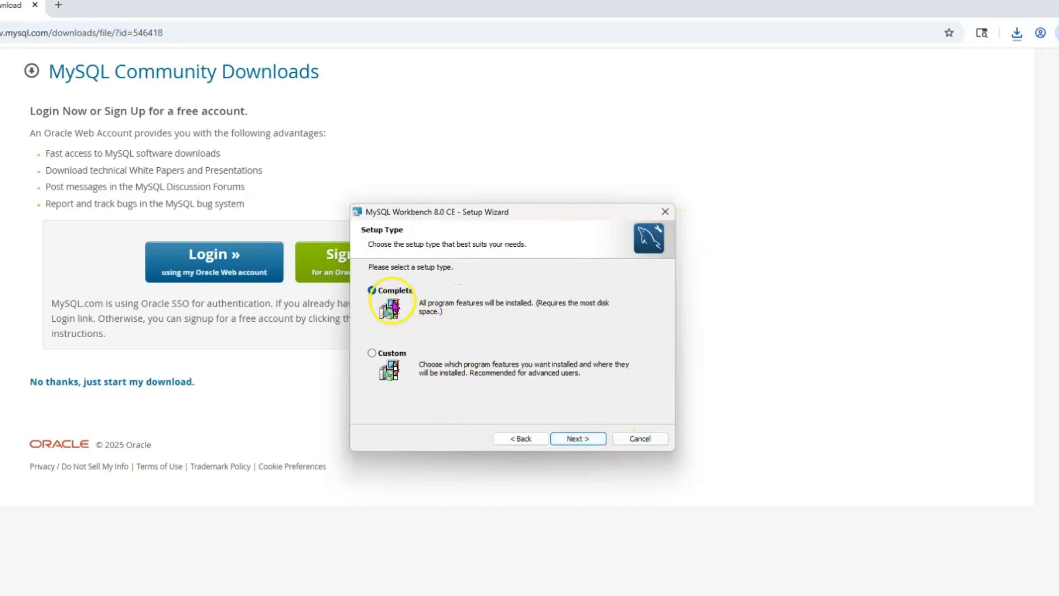
click(585, 442)
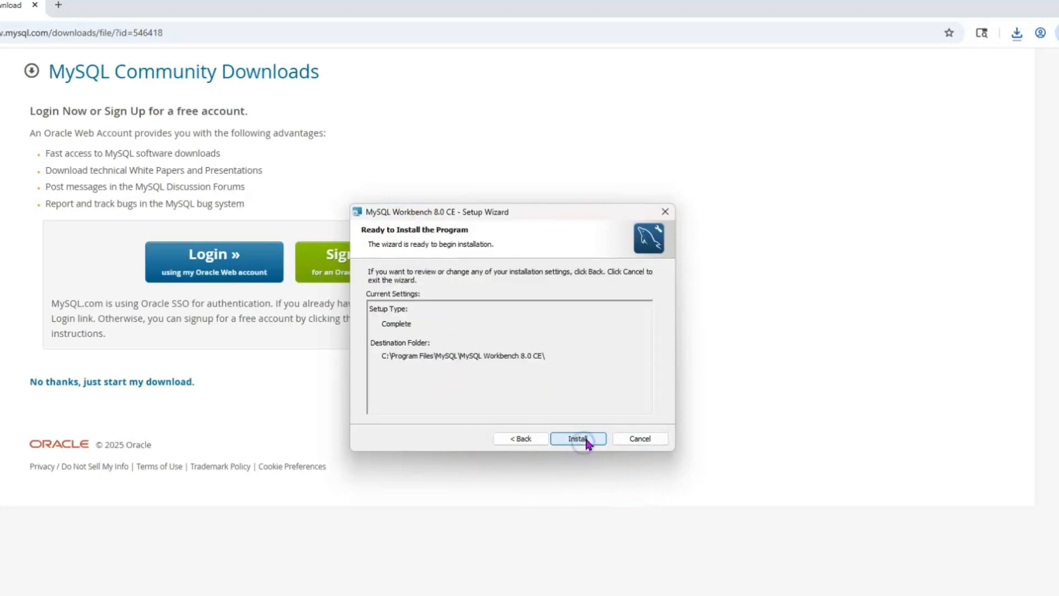
click(578, 438)
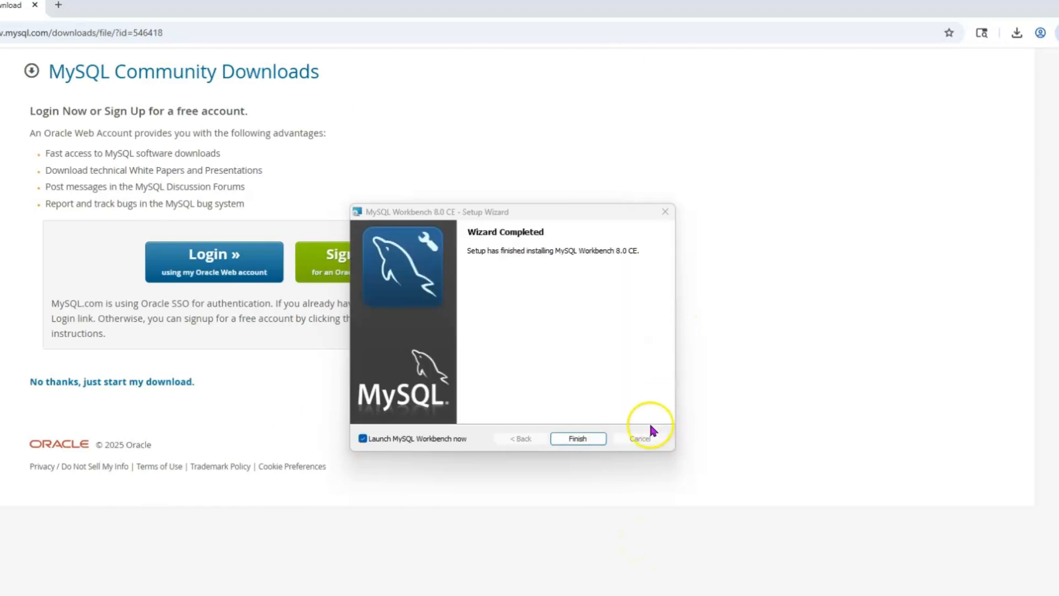
click(576, 438)
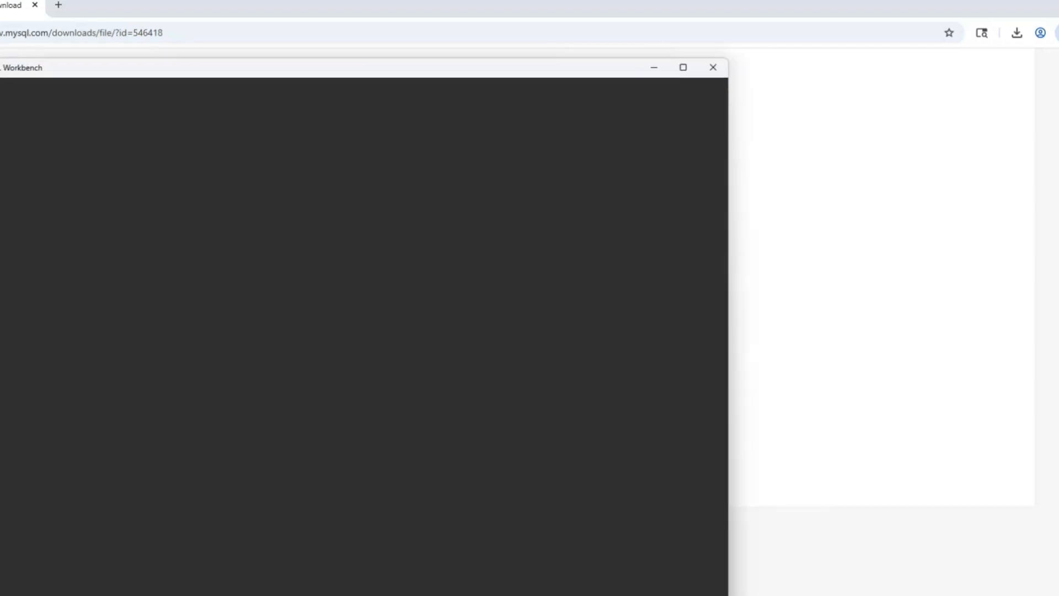
Connect to Local instance MySQL95 by entering the root password, saving it in the vault, and continuing past the version compatibility warning
drag(408, 73, 615, 65)
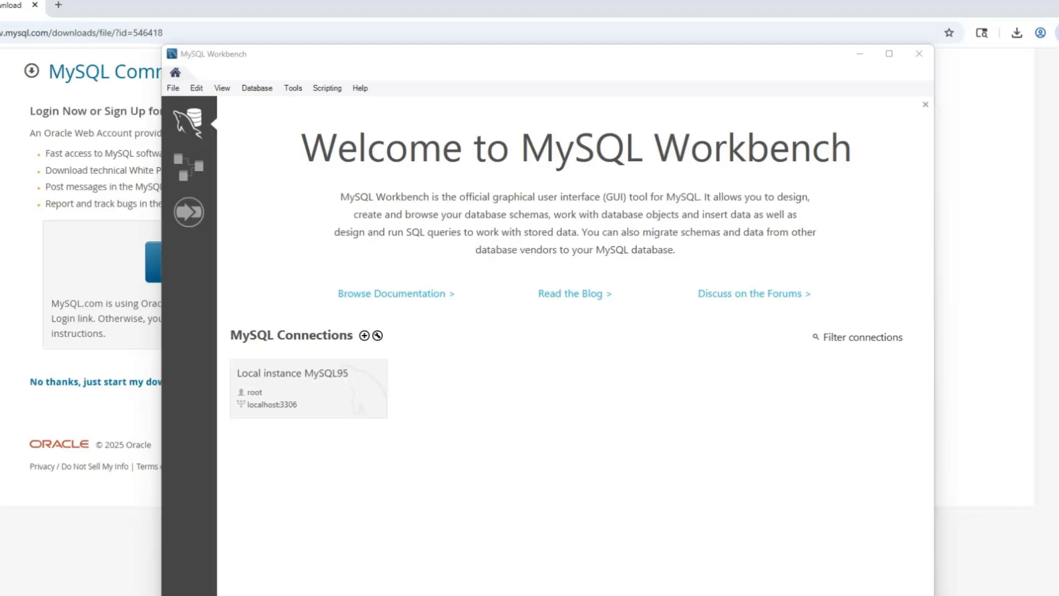
click(343, 383)
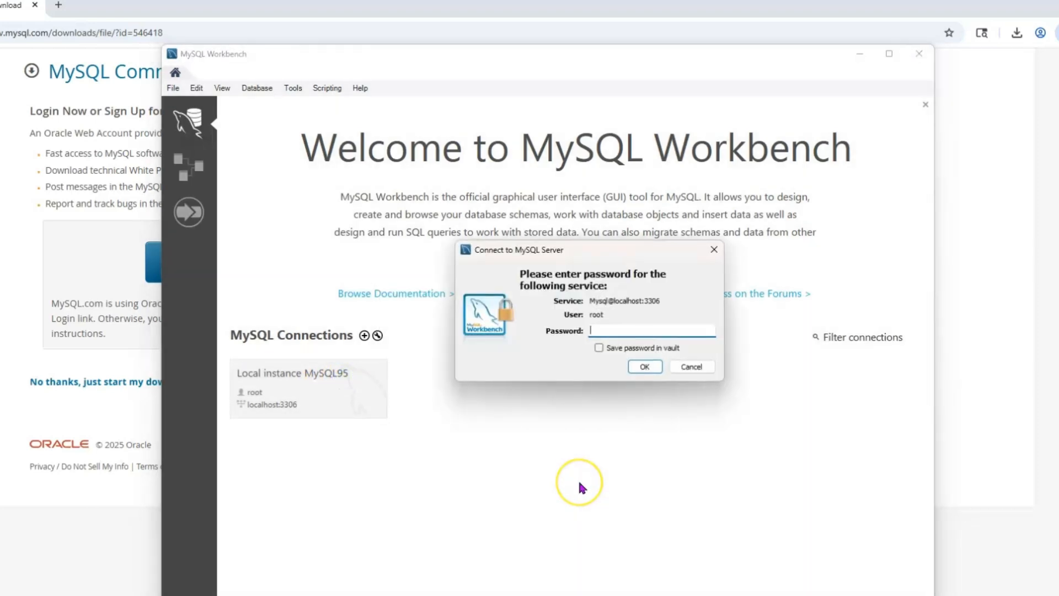
text(*************)
click(599, 348)
click(645, 369)
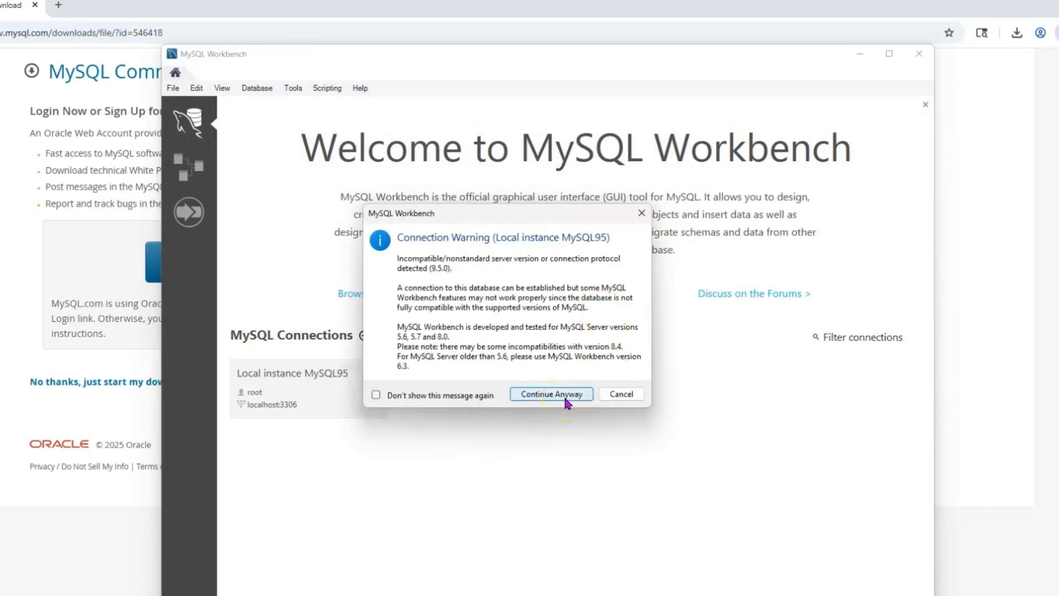
click(564, 396)
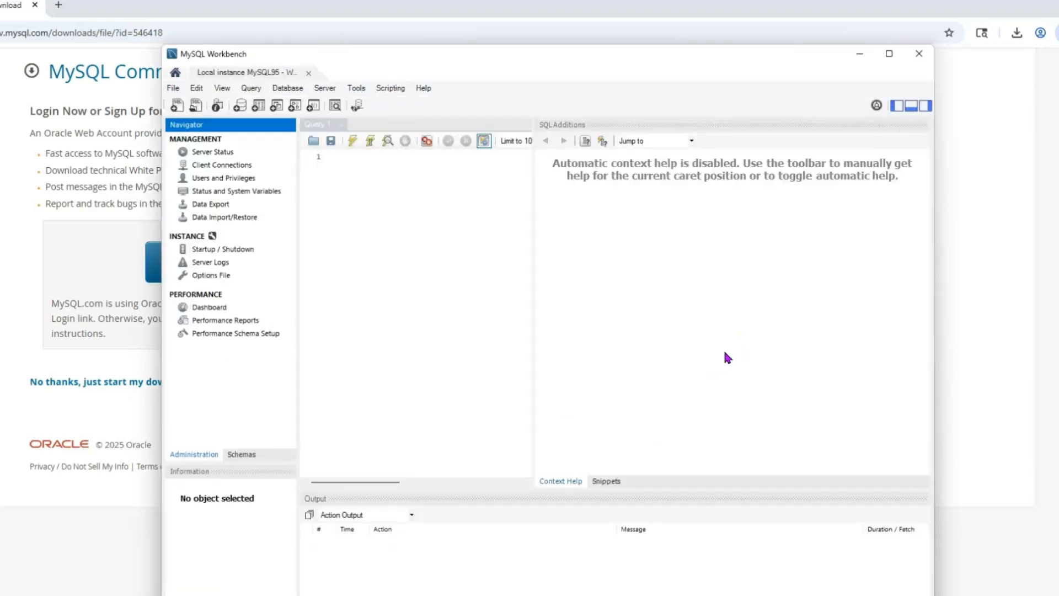